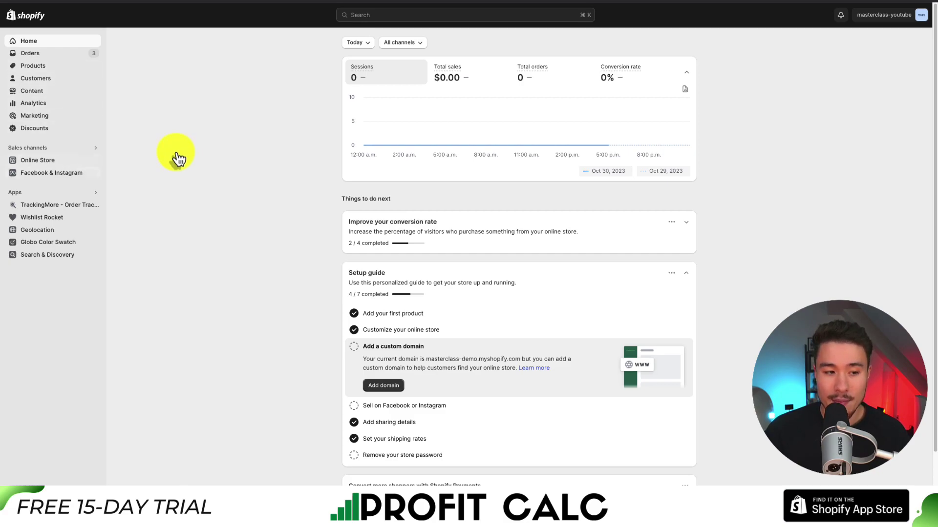
# Search the apps for 'judge me' and carry the search over to the Shopify App Store.
pyautogui.click(23, 196)
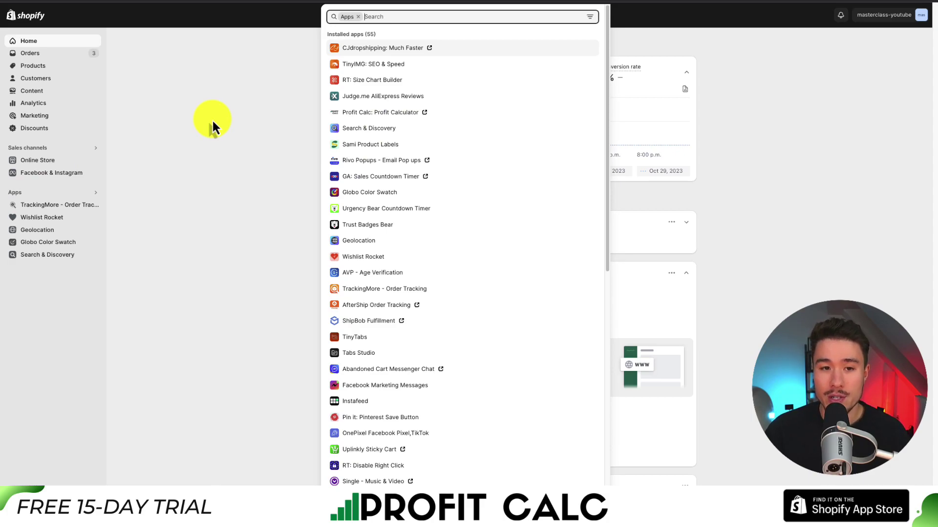
pyautogui.write('judge me')
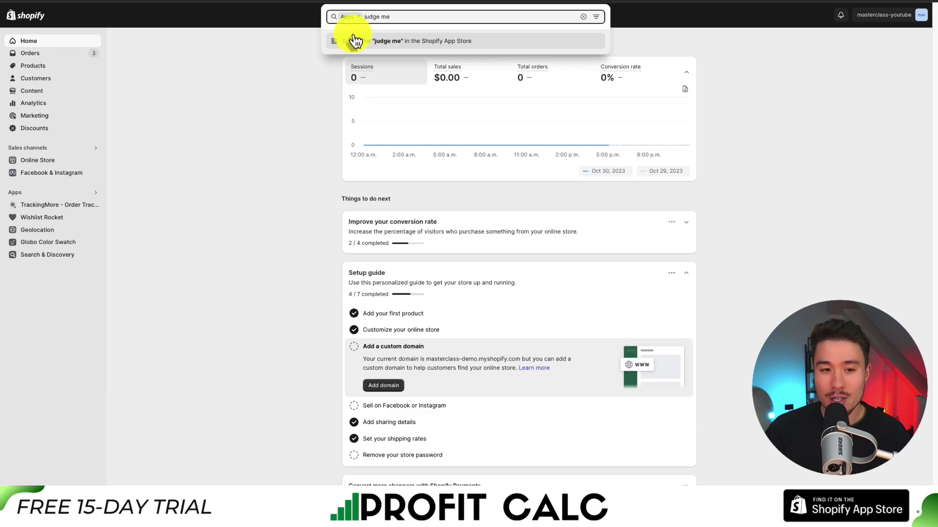
pyautogui.click(395, 49)
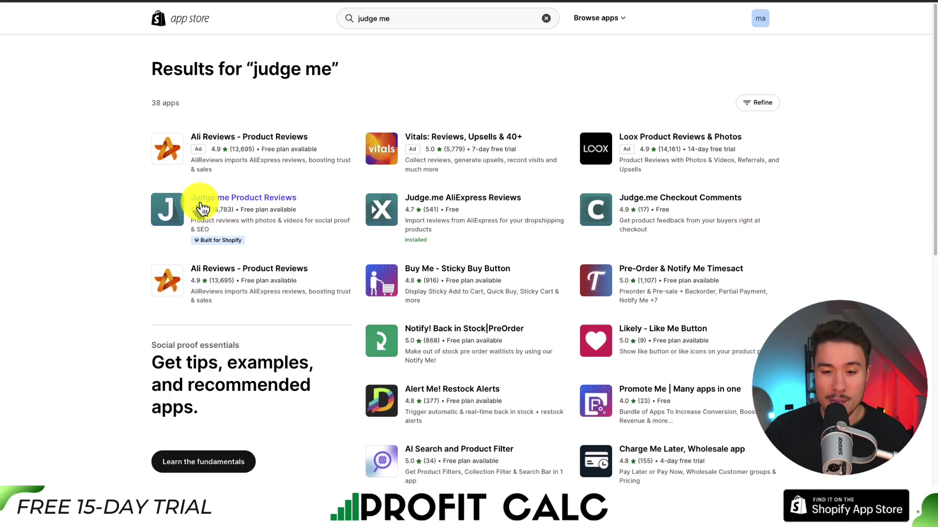
# Open the Judge.me Product Reviews listing and review its Free and $15/month pricing plans.
pyautogui.click(226, 209)
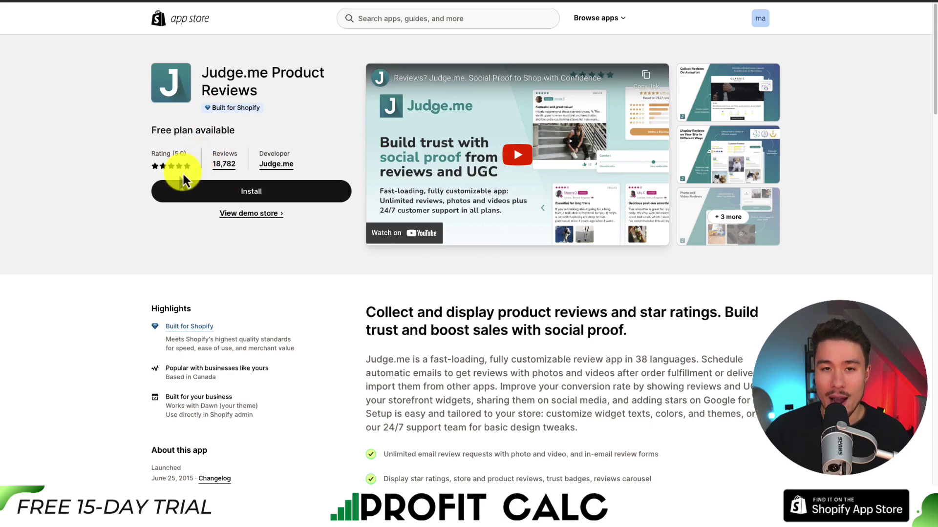
pyautogui.scroll(-10, 169, 241)
pyautogui.moveTo(163, 272); pyautogui.dragTo(203, 285)
pyautogui.click(161, 304)
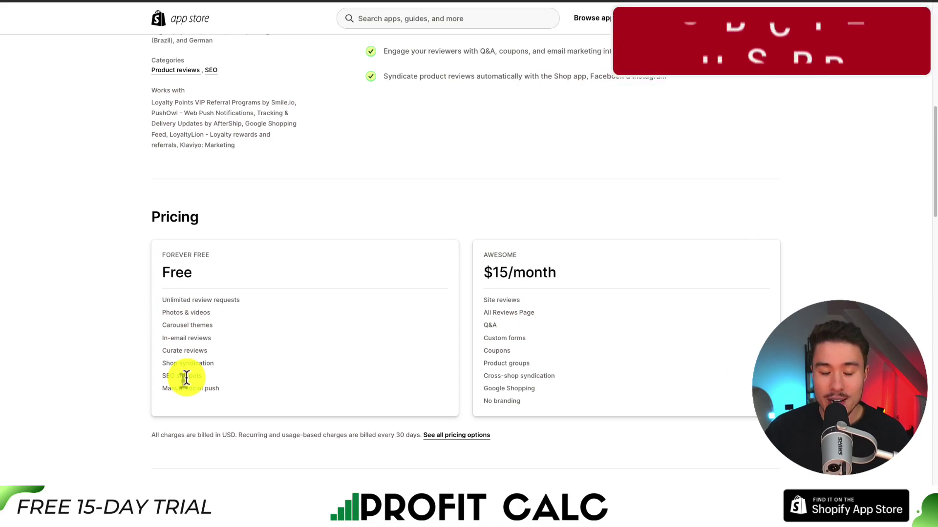
pyautogui.scroll(9, 186, 378)
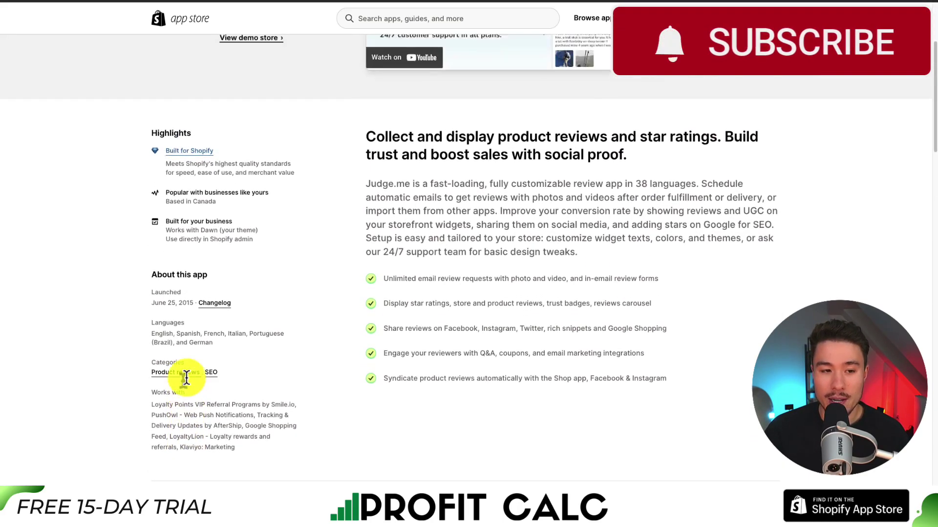
pyautogui.scroll(1, 186, 378)
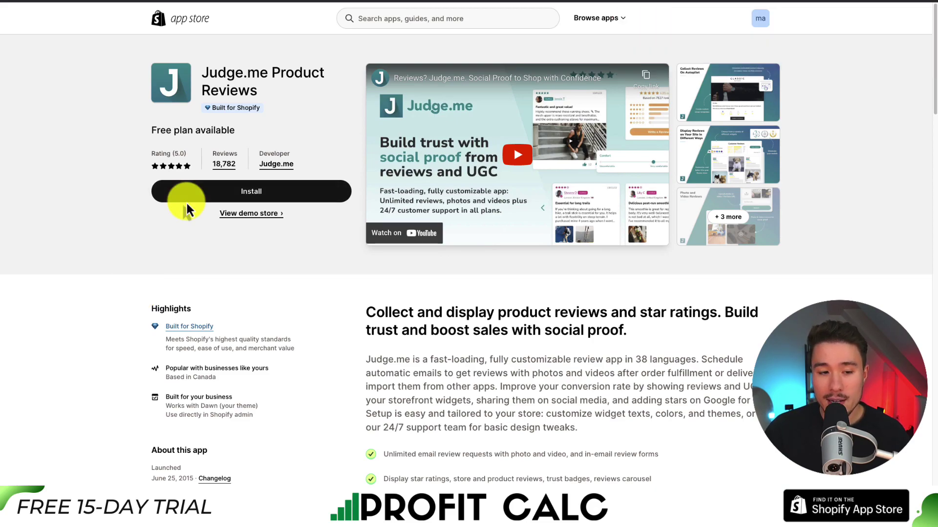
# Install Judge.me Reviews in English on the current (Default) theme and start setup.
pyautogui.click(252, 198)
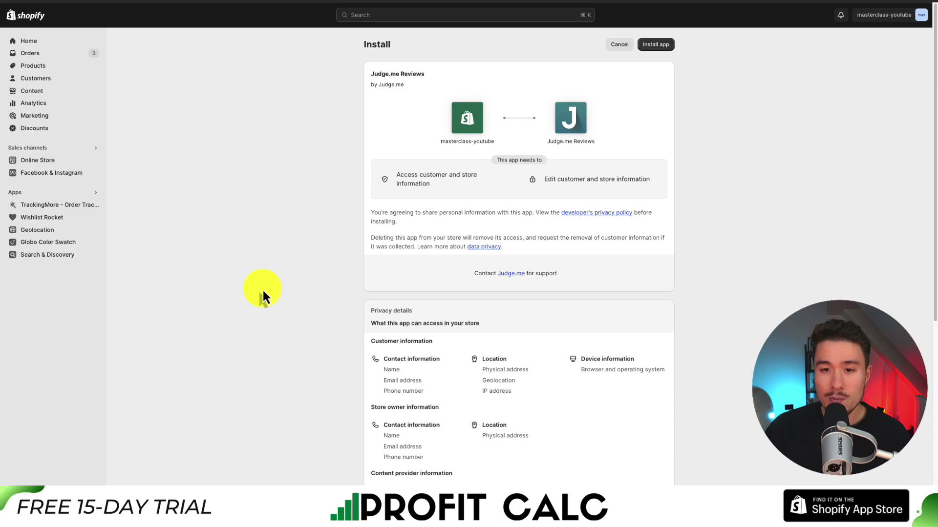
pyautogui.click(645, 44)
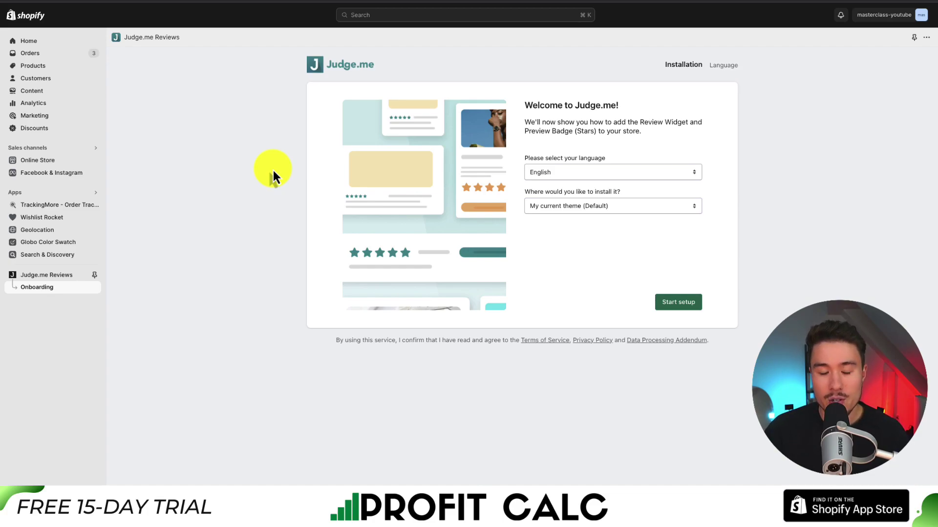
pyautogui.press('Tab')
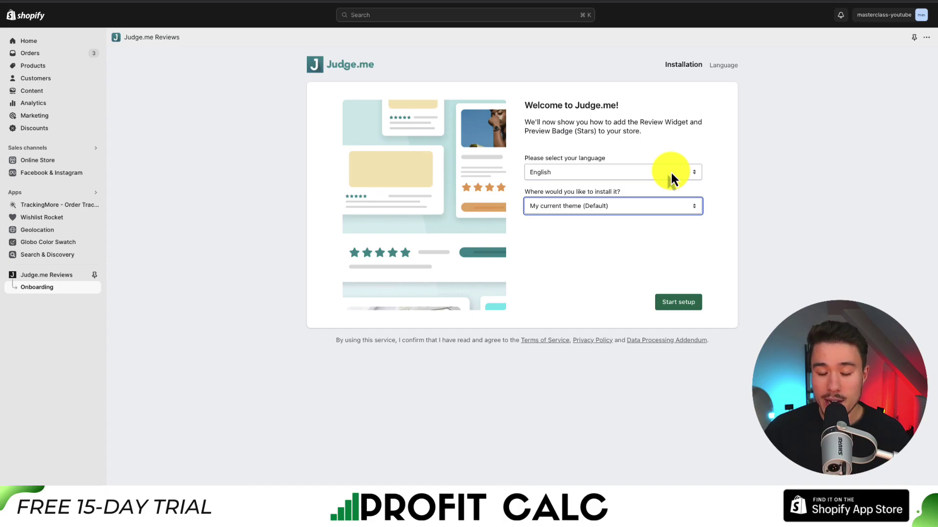
pyautogui.click(544, 166)
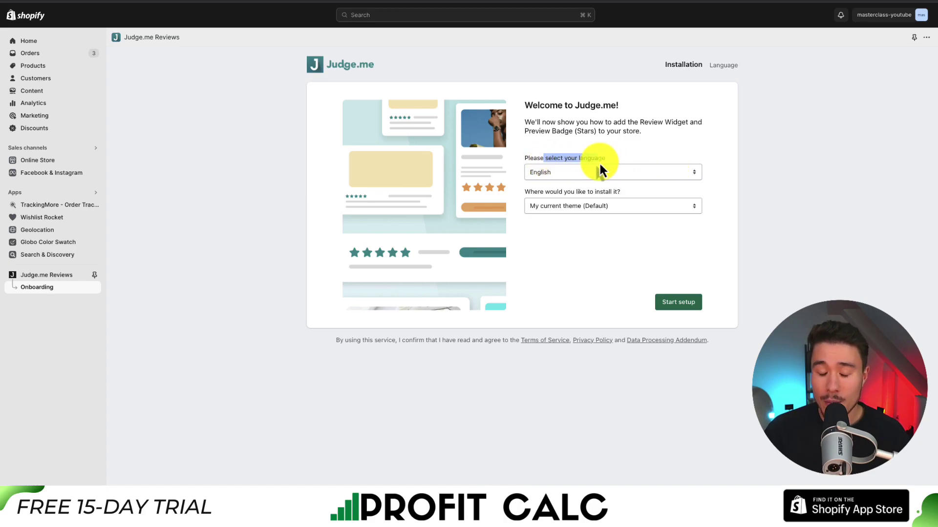
pyautogui.click(563, 195)
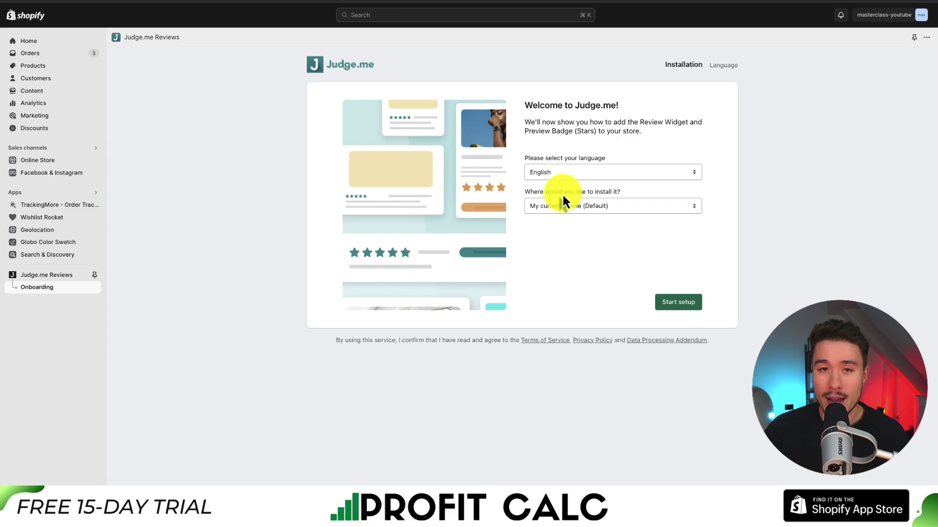
pyautogui.click(674, 301)
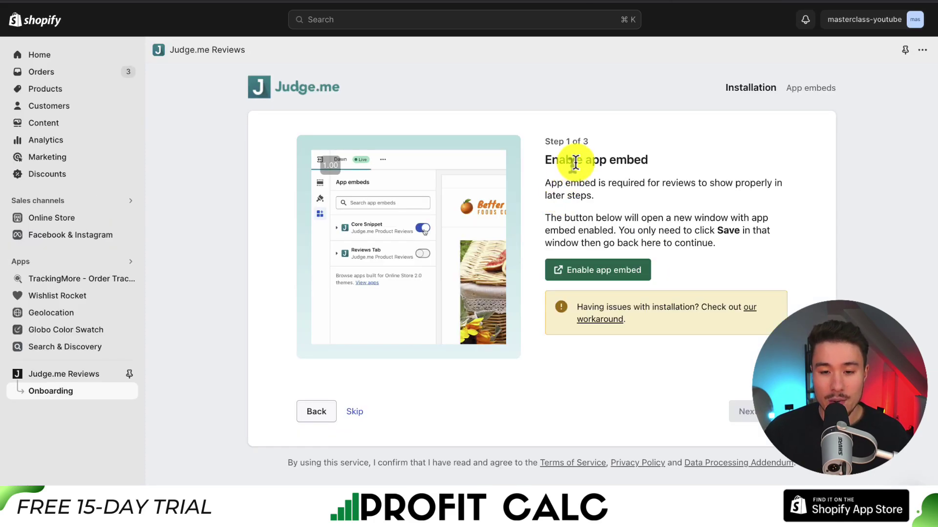
# Enable and save the Judge.me app embed in the Dawn theme, then close the theme editor.
pyautogui.moveTo(586, 163); pyautogui.dragTo(640, 160)
pyautogui.click(624, 182)
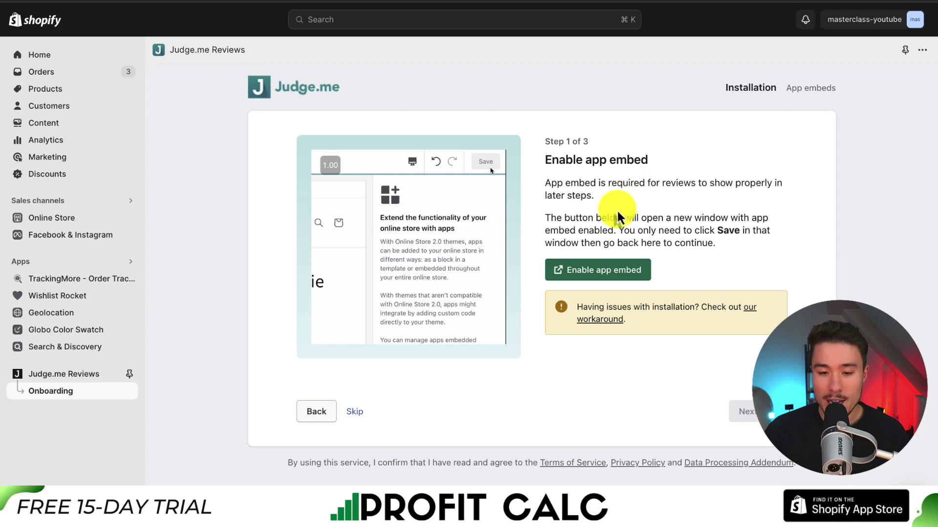
pyautogui.click(579, 273)
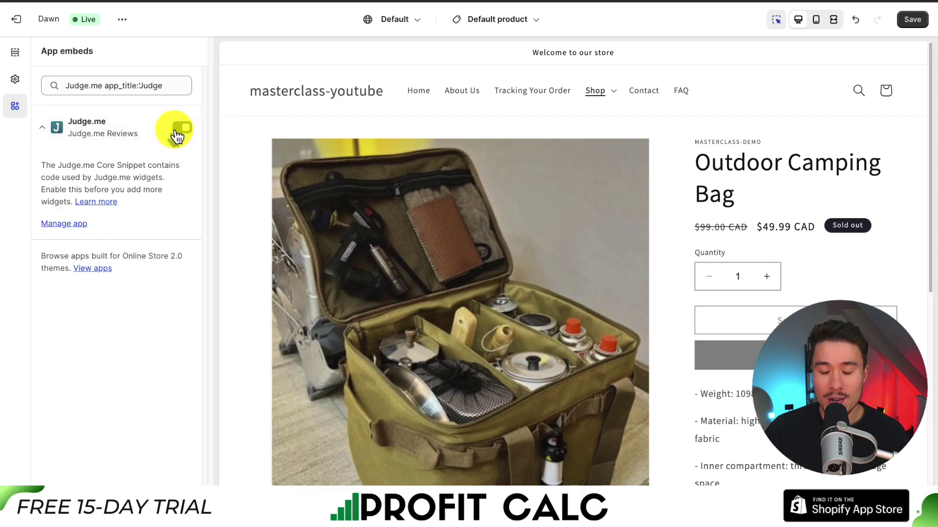
pyautogui.click(911, 22)
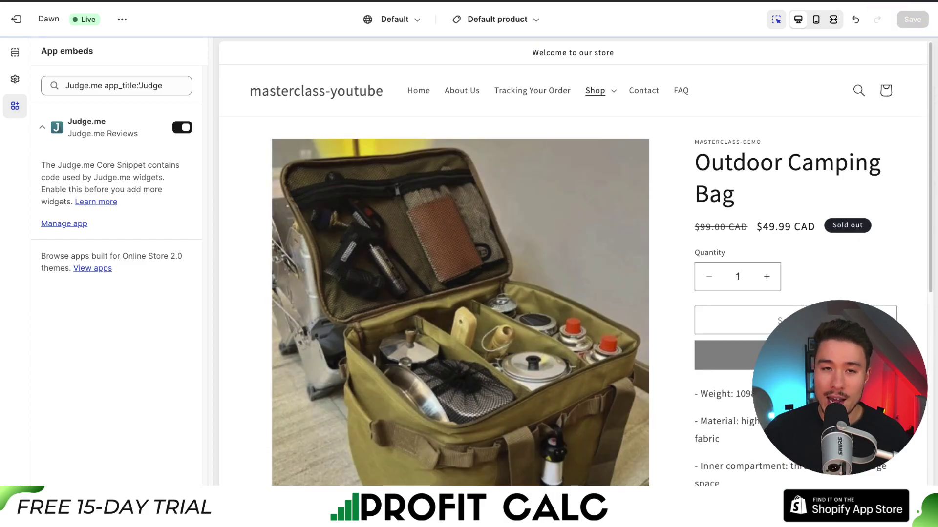
pyautogui.hotkey('ctrl', 'w')
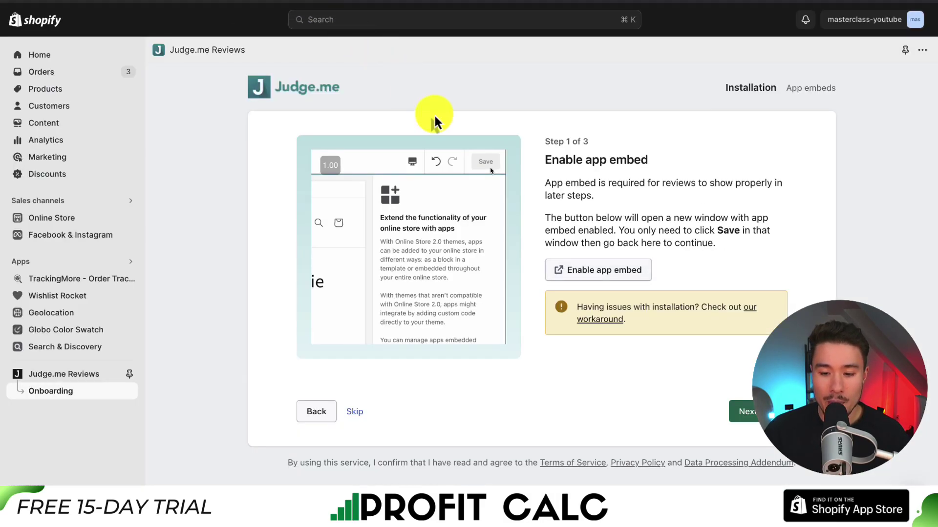
# Add the Judge.me Review Widget with Customer Reviews to the Default product template.
pyautogui.click(745, 414)
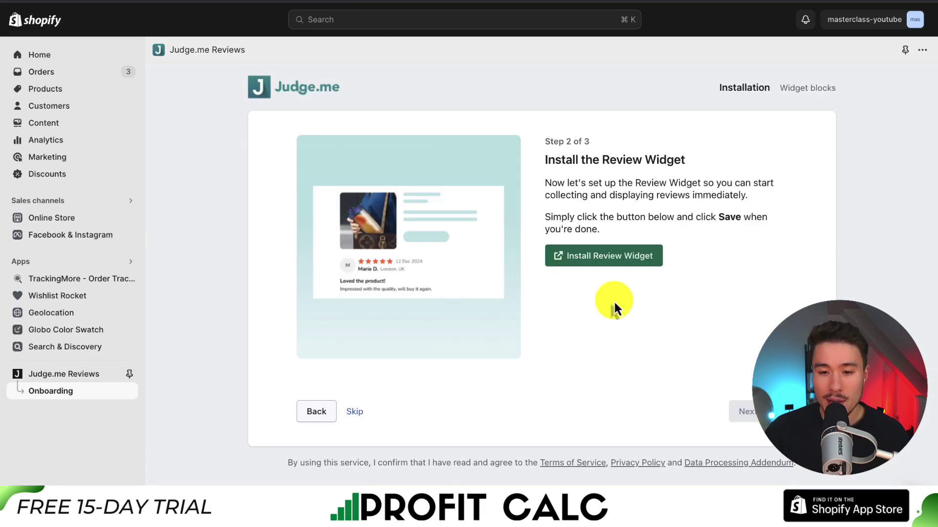
pyautogui.click(595, 260)
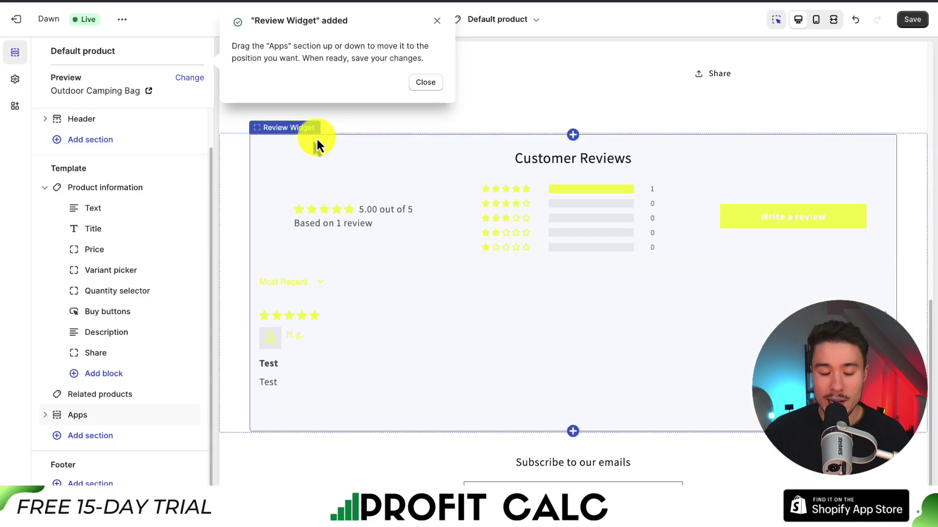
pyautogui.click(424, 84)
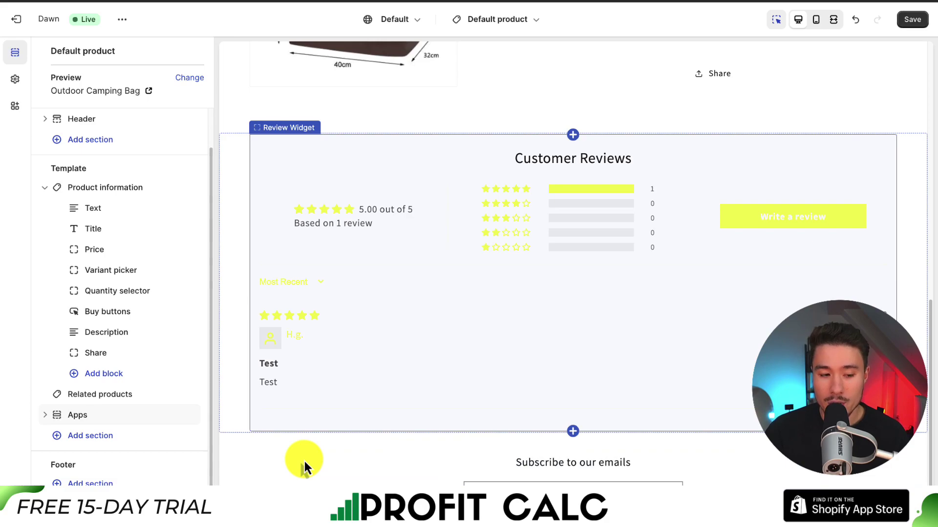
pyautogui.moveTo(932, 351); pyautogui.dragTo(931, 95)
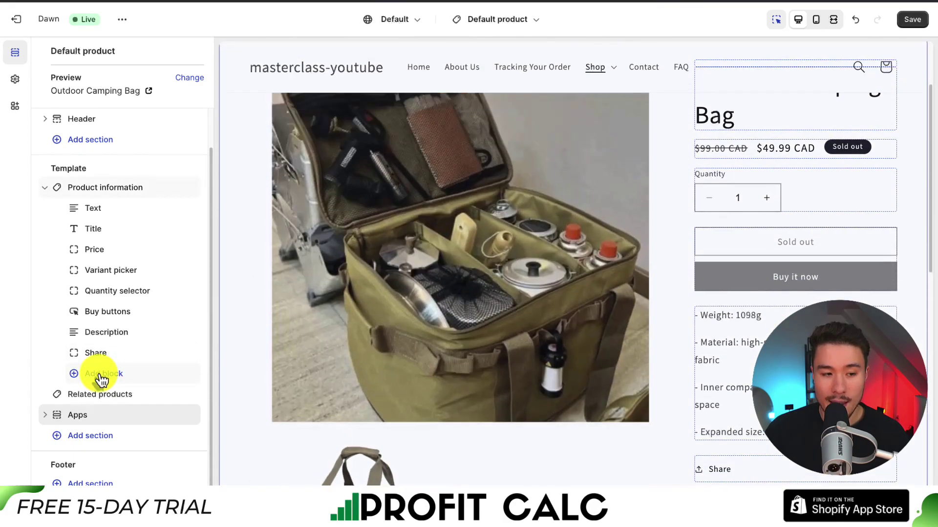
# Add a Preview Badge (Stars) block directly under the Outdoor Camping Bag title and save.
pyautogui.click(102, 376)
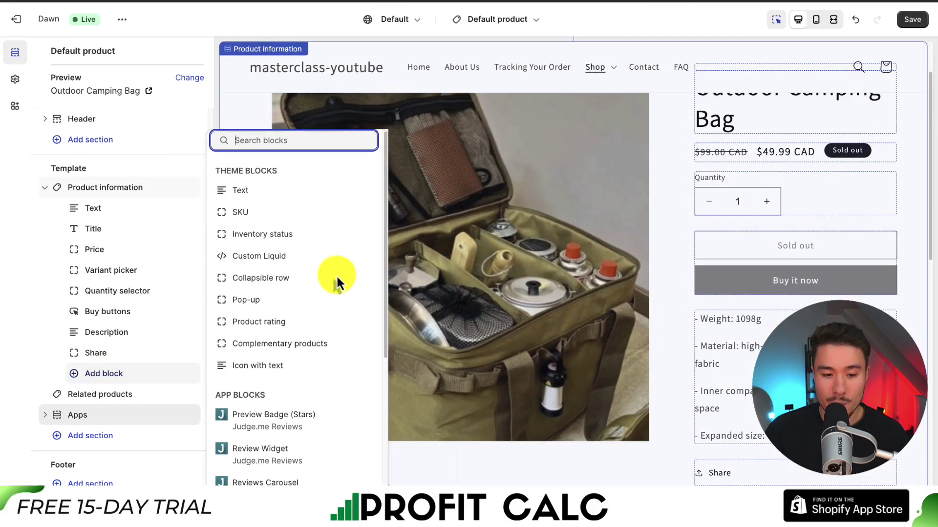
pyautogui.moveTo(387, 256); pyautogui.dragTo(381, 349)
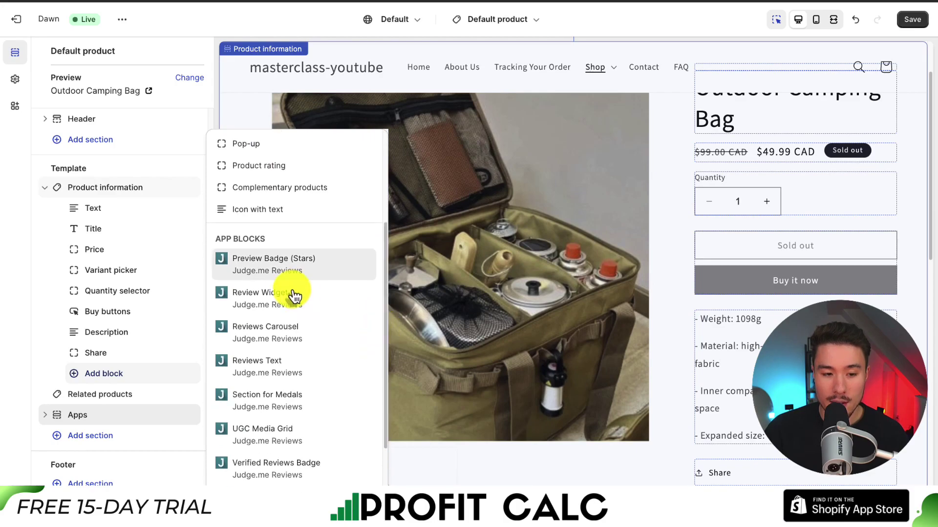
pyautogui.click(252, 266)
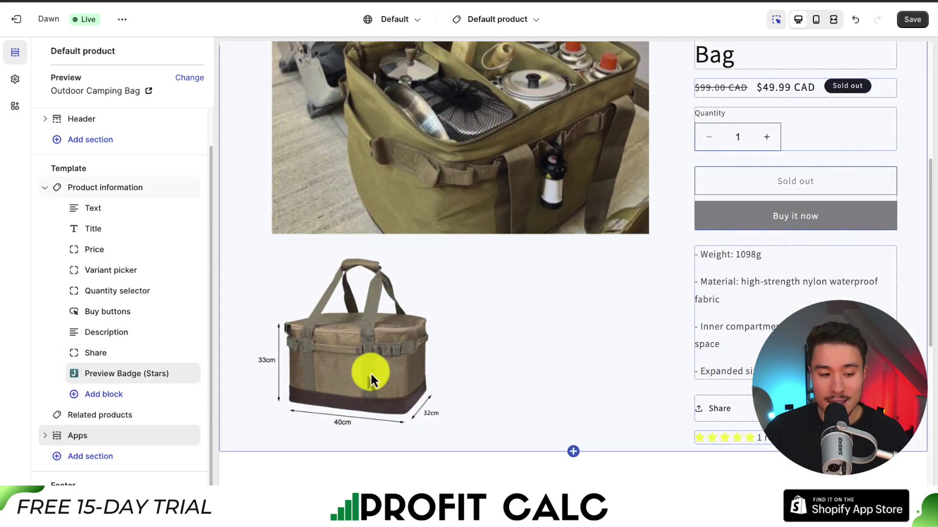
pyautogui.moveTo(76, 379); pyautogui.dragTo(100, 252)
pyautogui.click(814, 232)
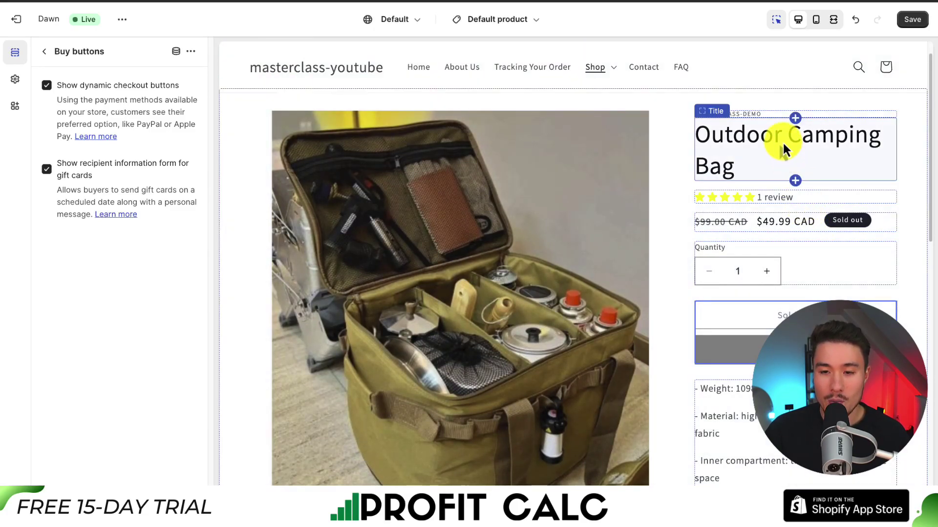
pyautogui.click(909, 19)
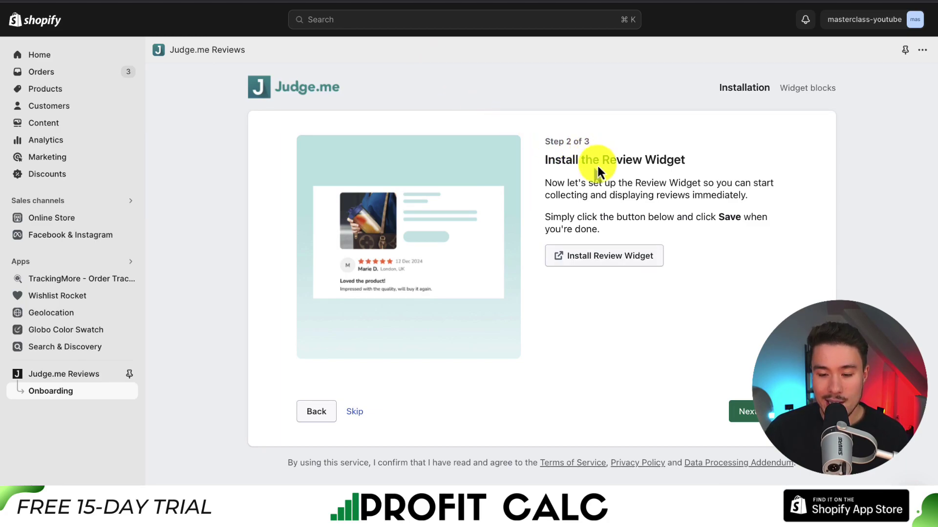
# Advance the Judge.me onboarding to Step 3 and start installing the Preview Badge.
pyautogui.click(737, 414)
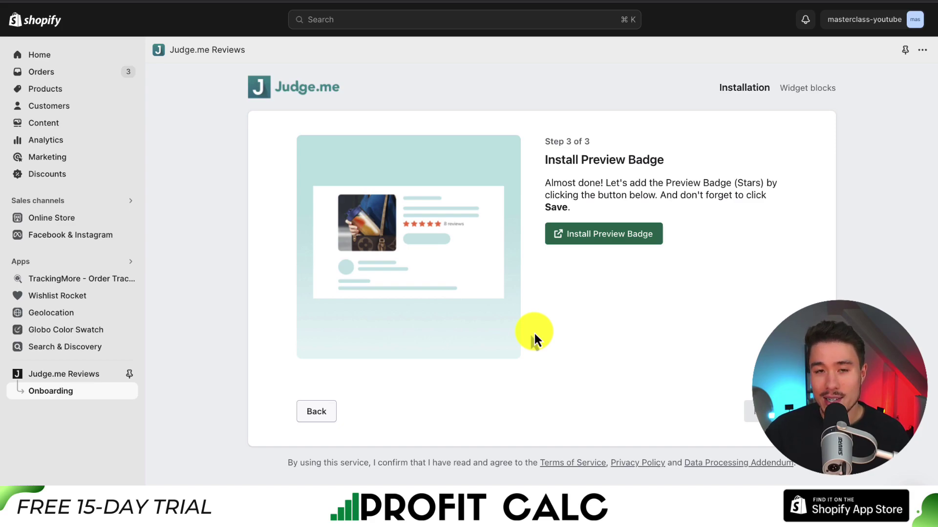
pyautogui.click(634, 239)
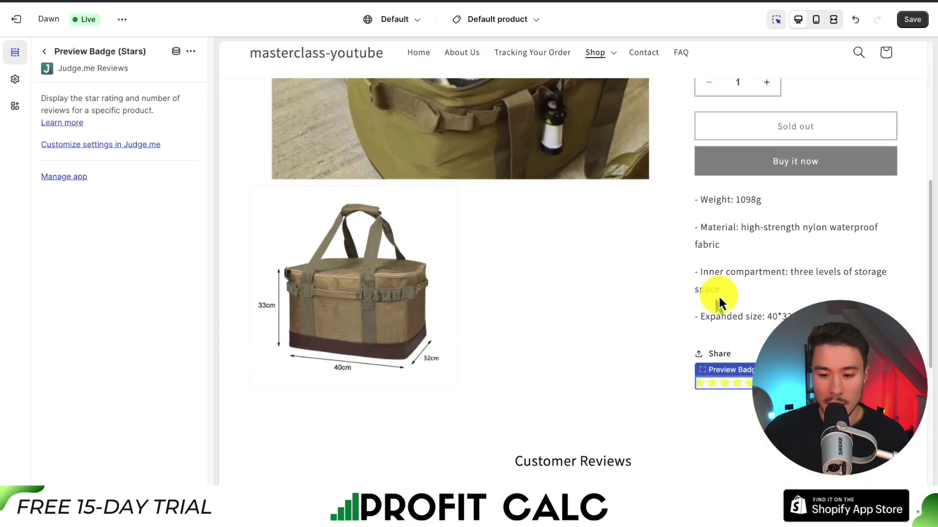
# Check the Preview Badge (Stars) below Share and save the product page.
pyautogui.scroll(3, 719, 296)
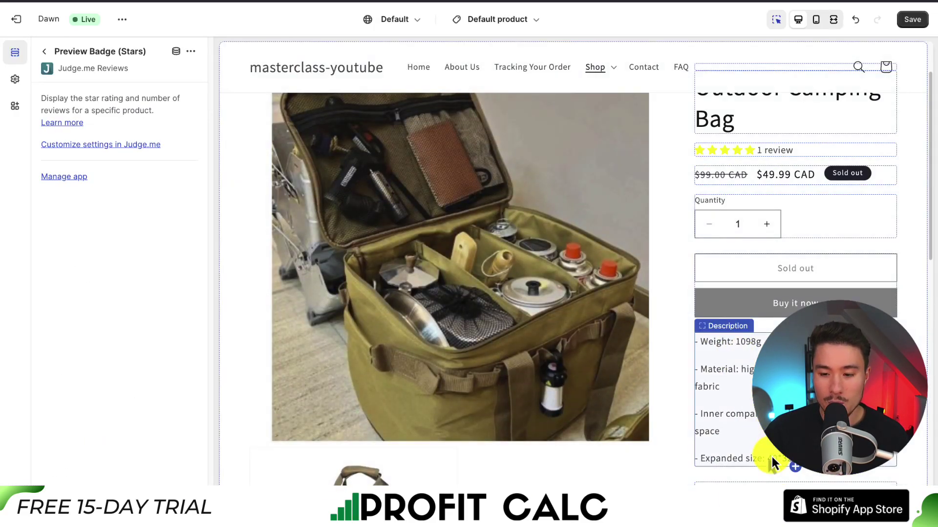
pyautogui.scroll(-7, 772, 457)
pyautogui.scroll(-3, 757, 174)
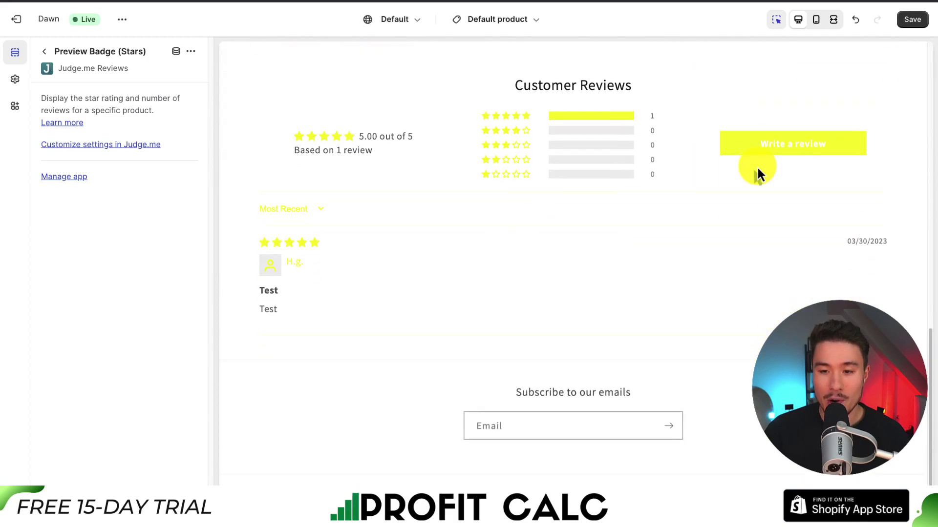
pyautogui.scroll(4, 758, 174)
pyautogui.scroll(2, 757, 170)
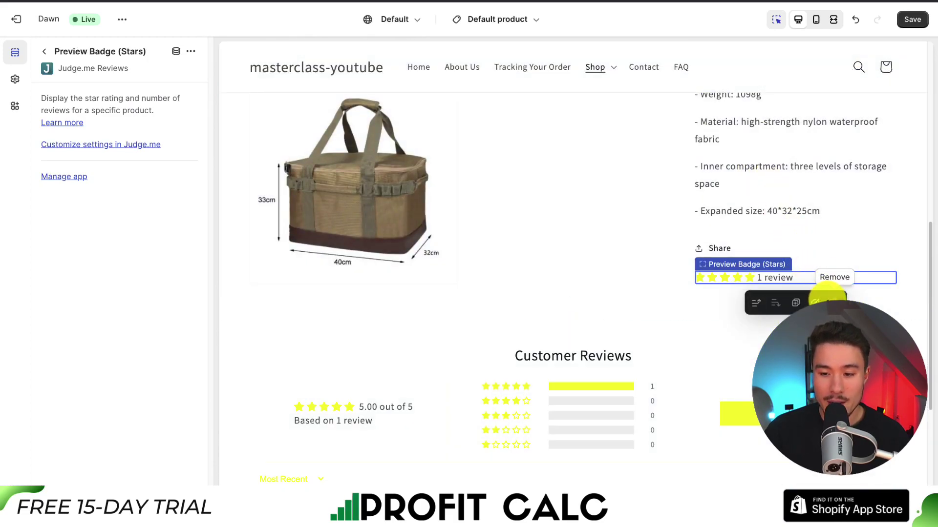
pyautogui.hotkey('ctrl', 's')
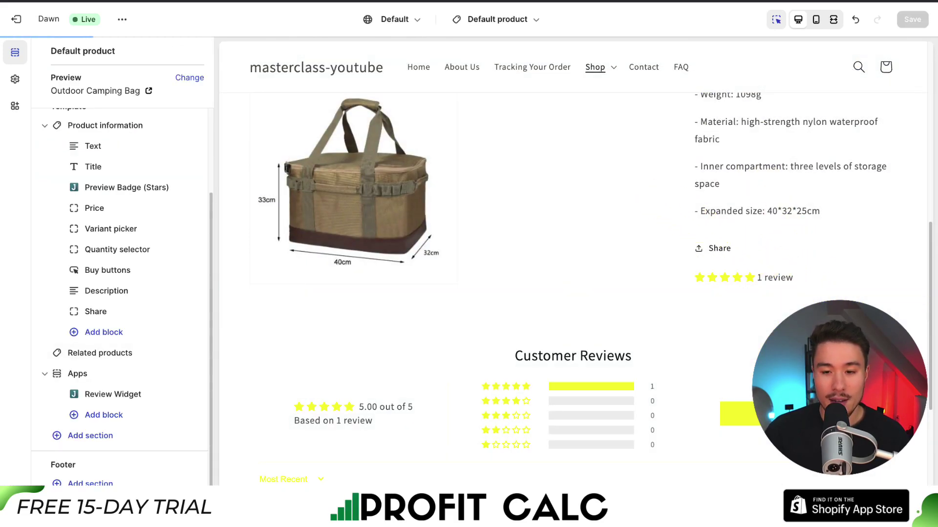
pyautogui.scroll(10, 571, 264)
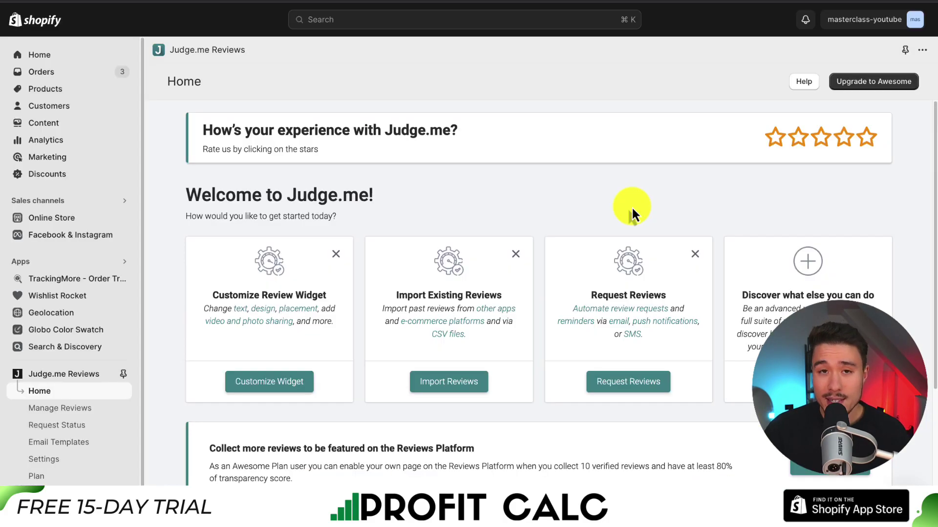
pyautogui.scroll(-3, 569, 209)
pyautogui.scroll(1, 542, 214)
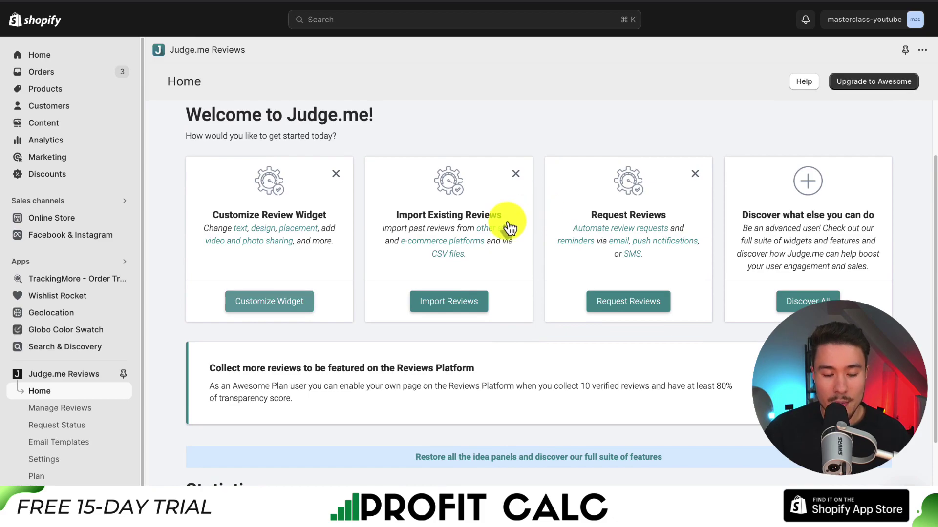
# Change the review widget's primary colour from #f8ff05 to gold #d5af02 and save the settings.
pyautogui.click(269, 318)
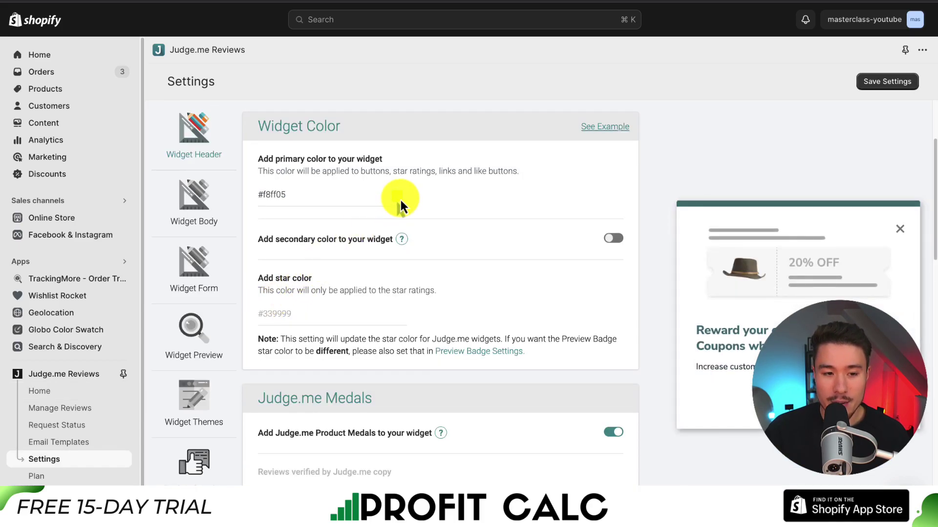
pyautogui.press('super+minus')
pyautogui.press('super+minus')
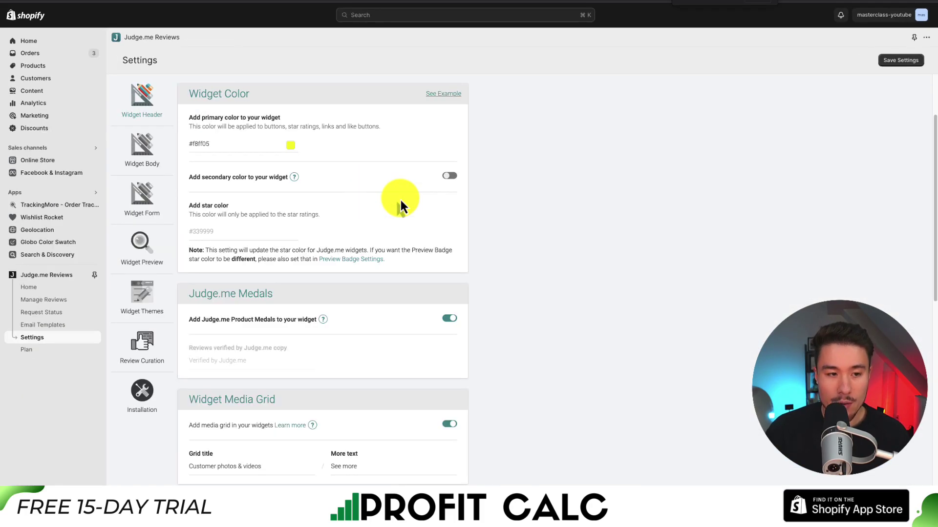
pyautogui.click(224, 243)
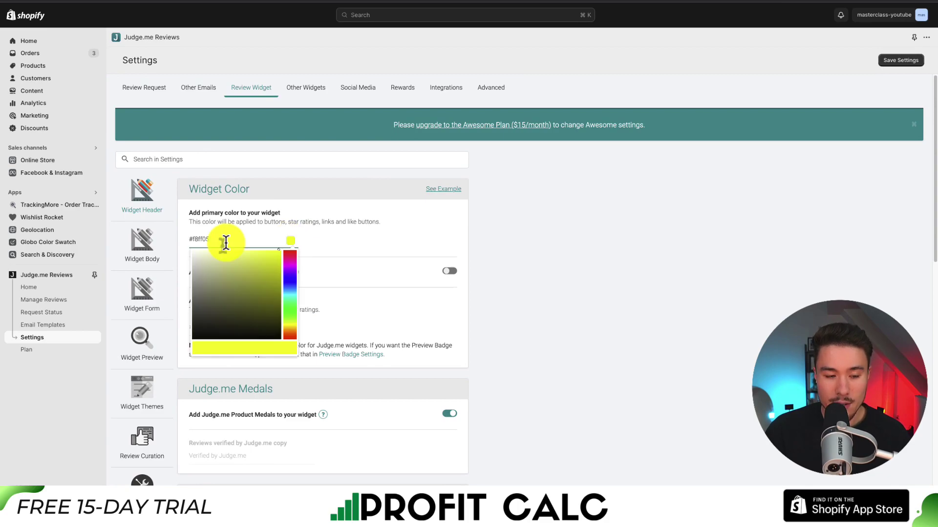
pyautogui.moveTo(291, 328); pyautogui.dragTo(279, 318)
pyautogui.click(275, 285)
pyautogui.moveTo(275, 285); pyautogui.dragTo(281, 264)
pyautogui.click(335, 242)
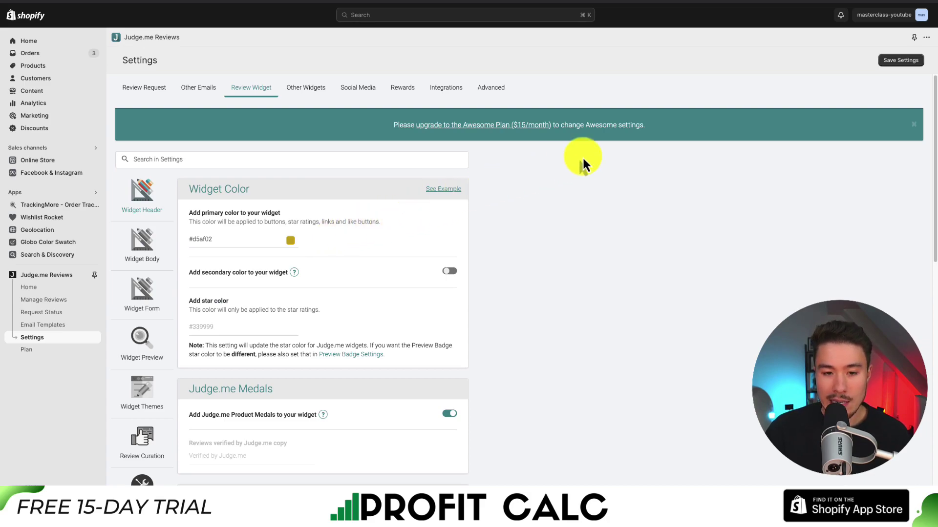
pyautogui.click(900, 60)
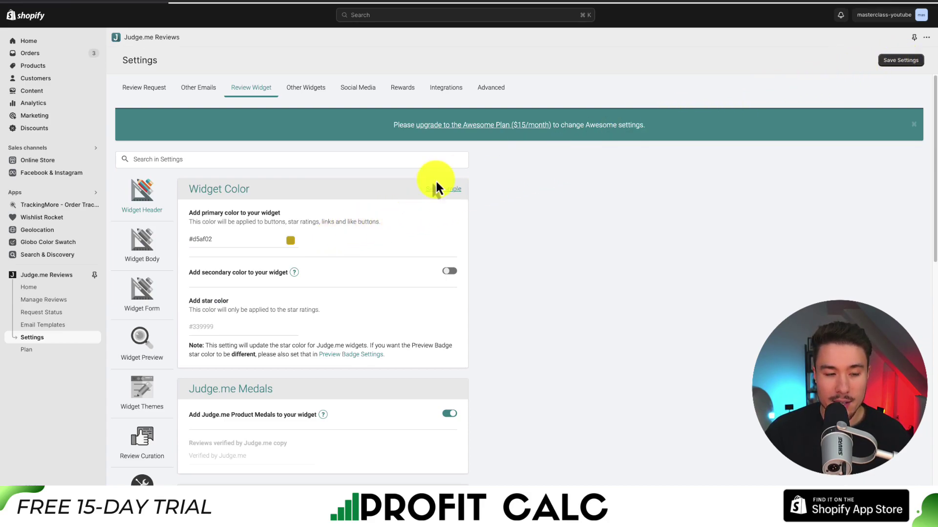
pyautogui.click(77, 274)
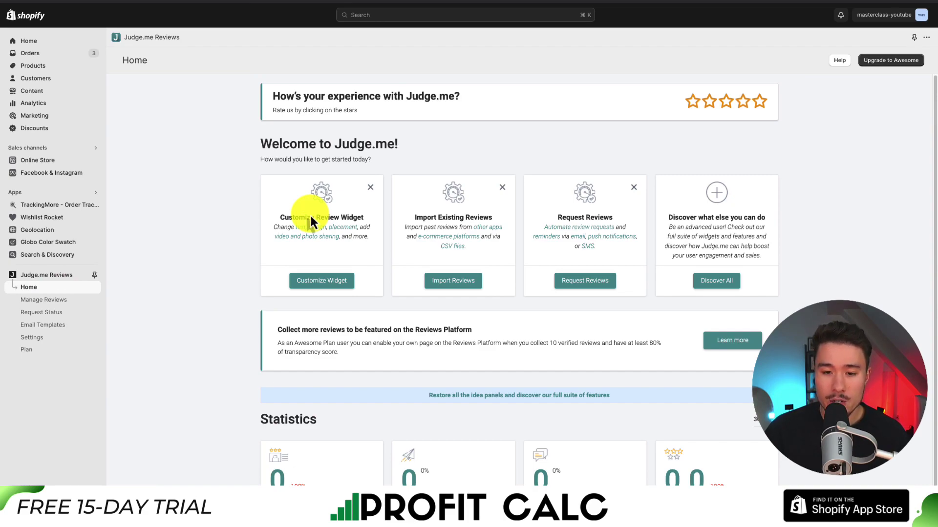
# Browse the widget Body, Form, Preview and Themes settings, ending on the Review Request tab.
pyautogui.scroll(-1, 310, 215)
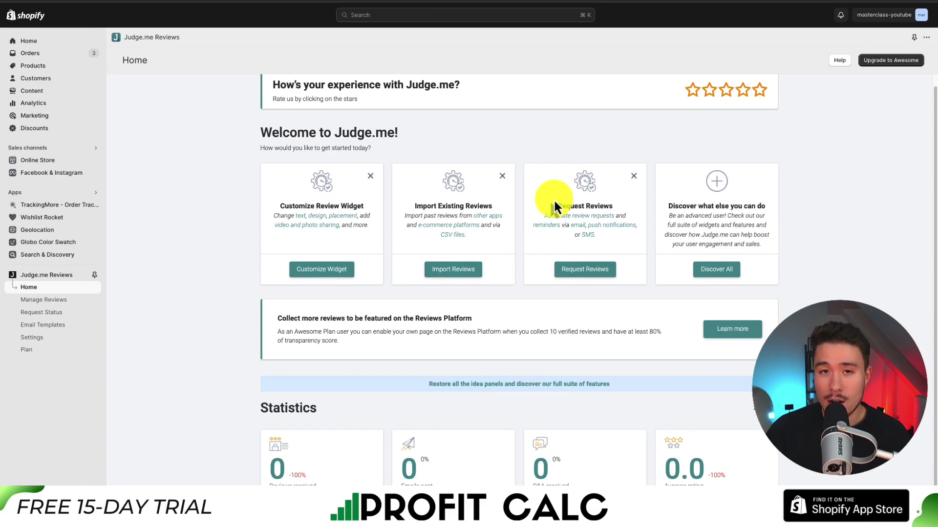
pyautogui.click(344, 276)
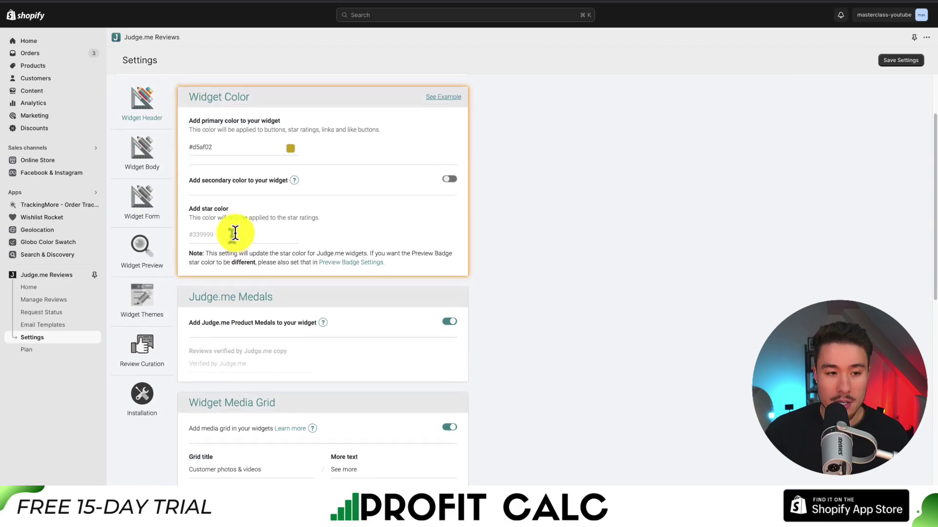
pyautogui.click(149, 166)
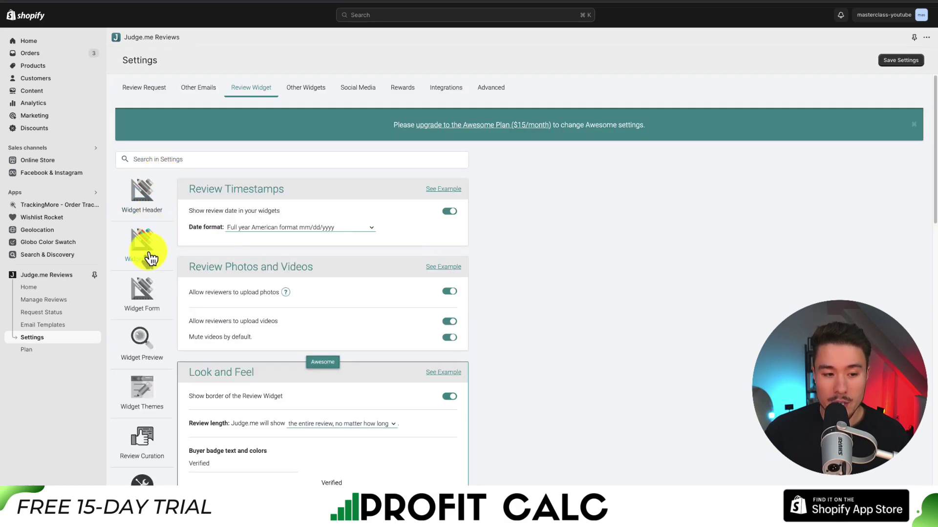
pyautogui.click(140, 293)
pyautogui.click(141, 351)
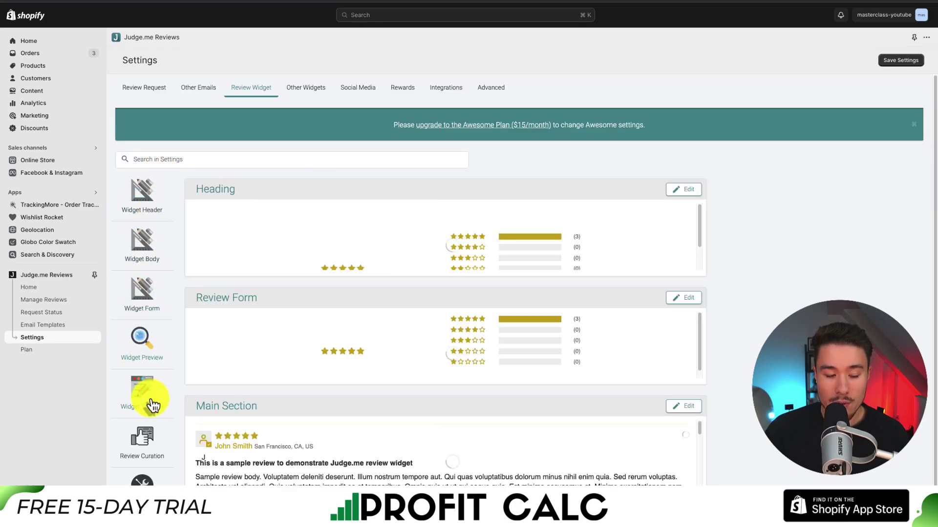
pyautogui.click(153, 405)
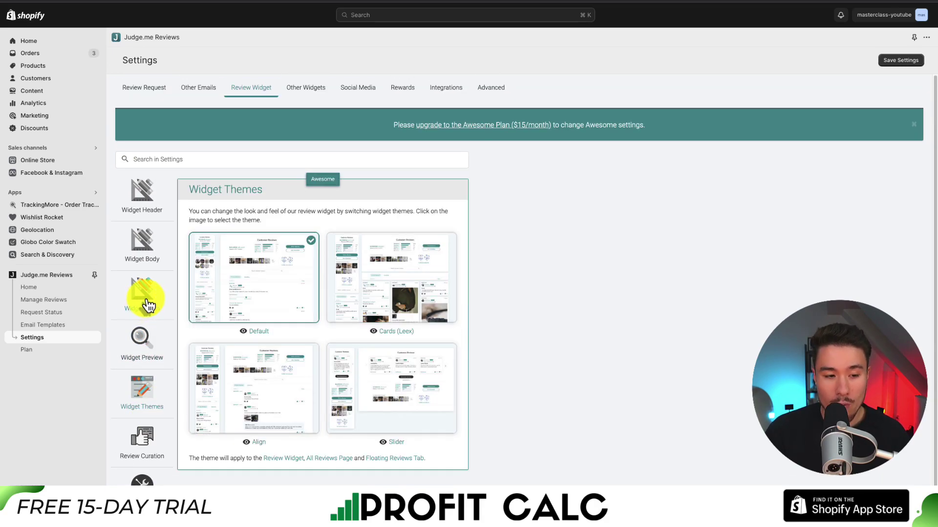
pyautogui.click(150, 293)
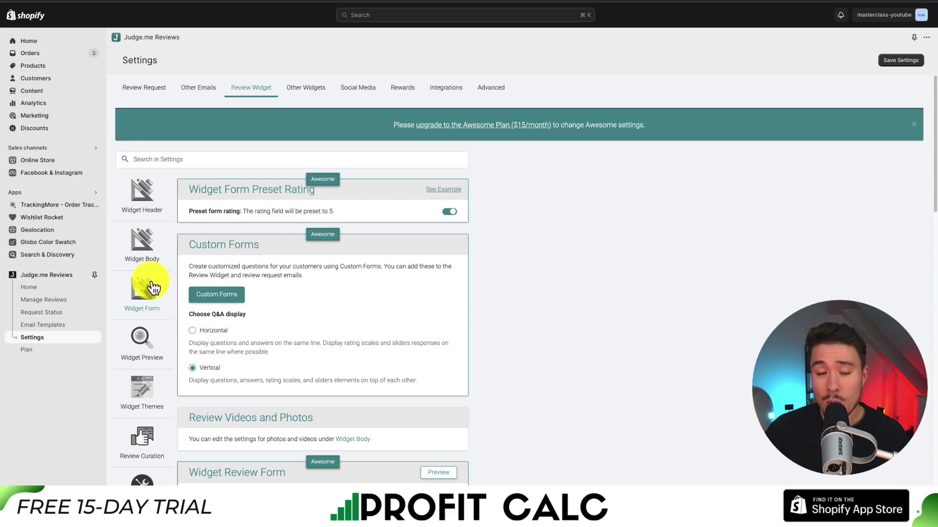
pyautogui.click(129, 90)
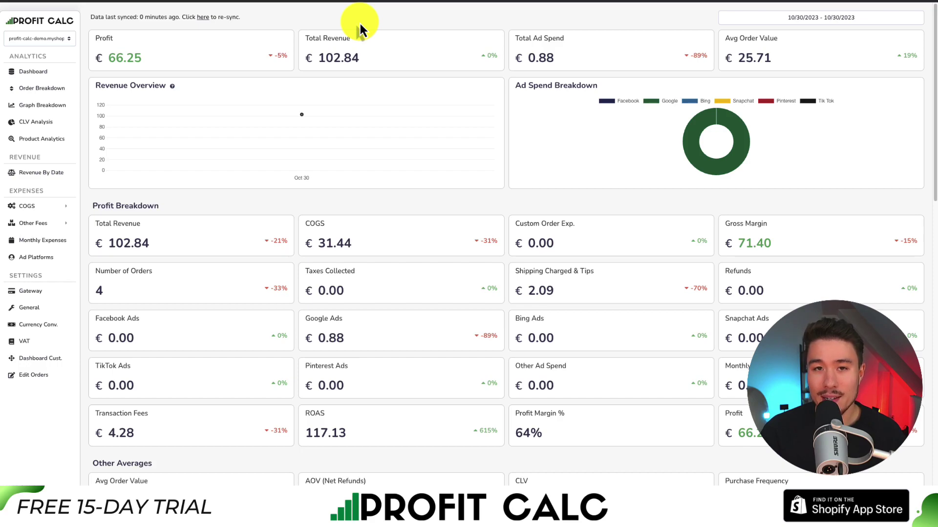
# Switch the Profit Calc dashboard date range to Last 7 Days (10/24–10/30/2023).
pyautogui.click(810, 18)
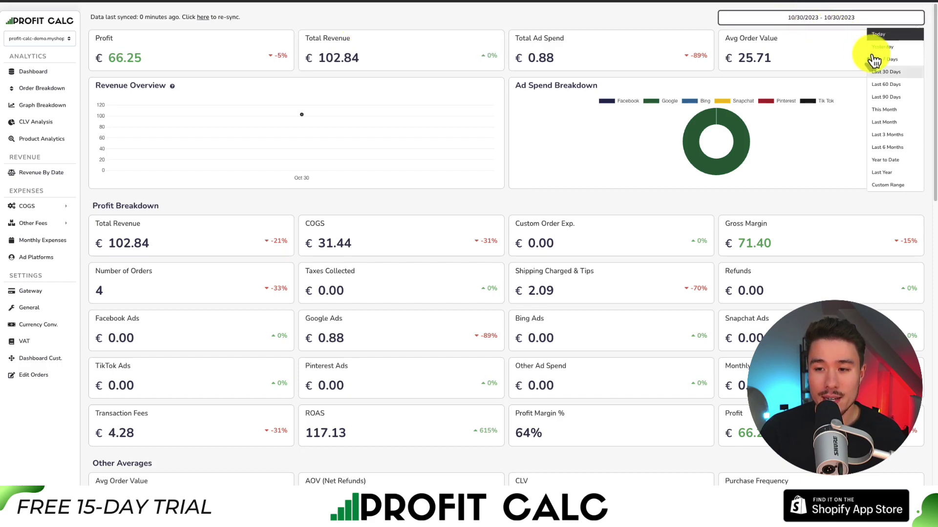
pyautogui.click(890, 60)
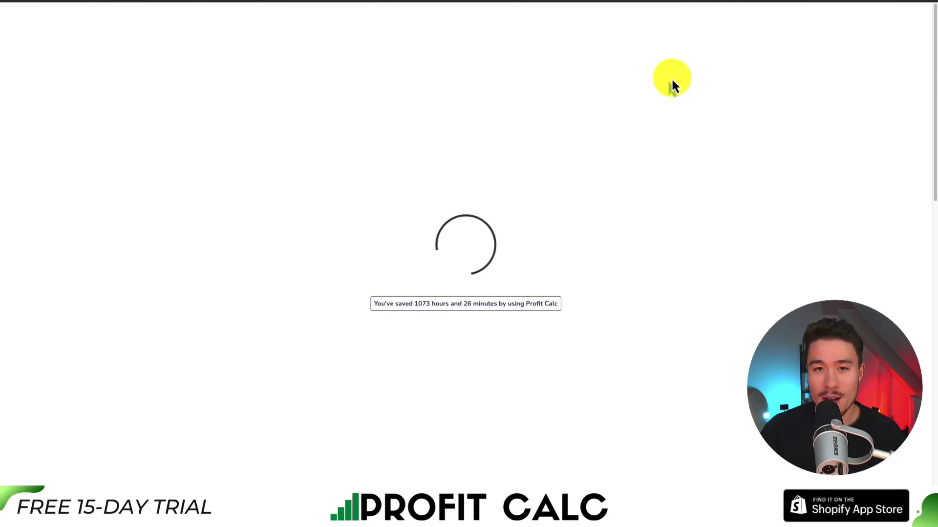
pyautogui.scroll(-2, 934, 105)
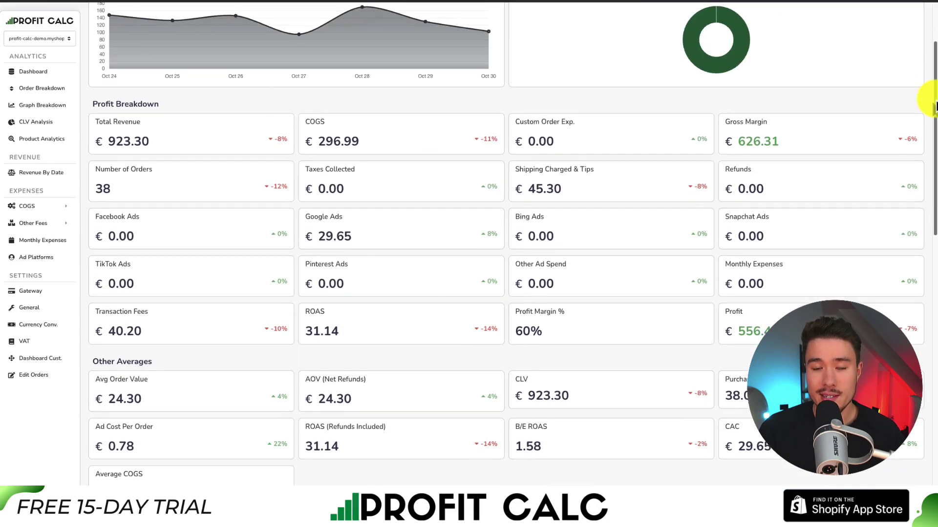
pyautogui.moveTo(934, 105); pyautogui.dragTo(907, 60)
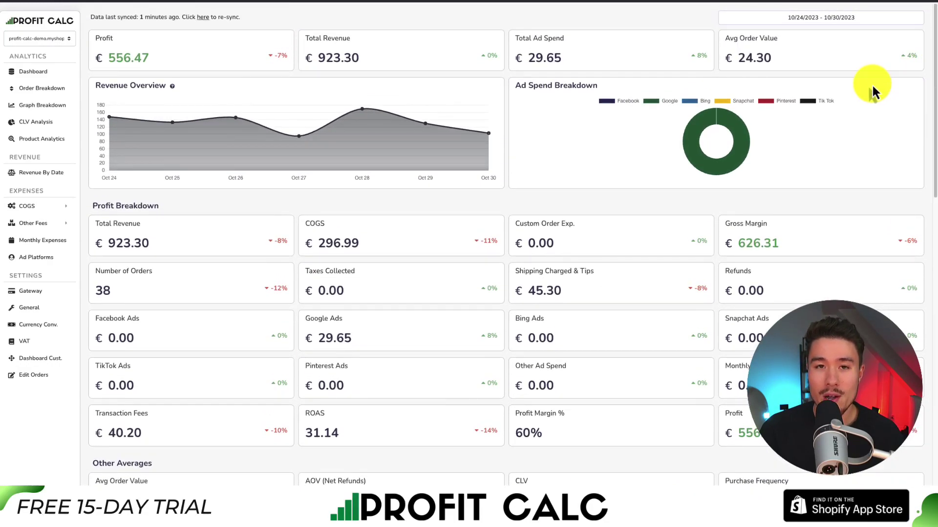